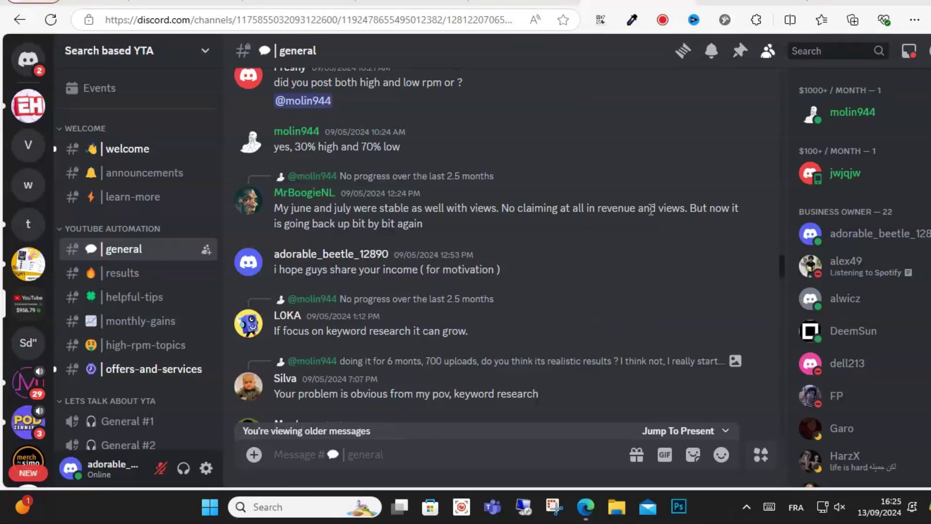
{"action": "scroll", "coordinate": [521, 266], "scroll_direction": "down", "scroll_amount": 2}
{"action": "scroll", "coordinate": [522, 266], "scroll_direction": "up", "scroll_amount": 2}
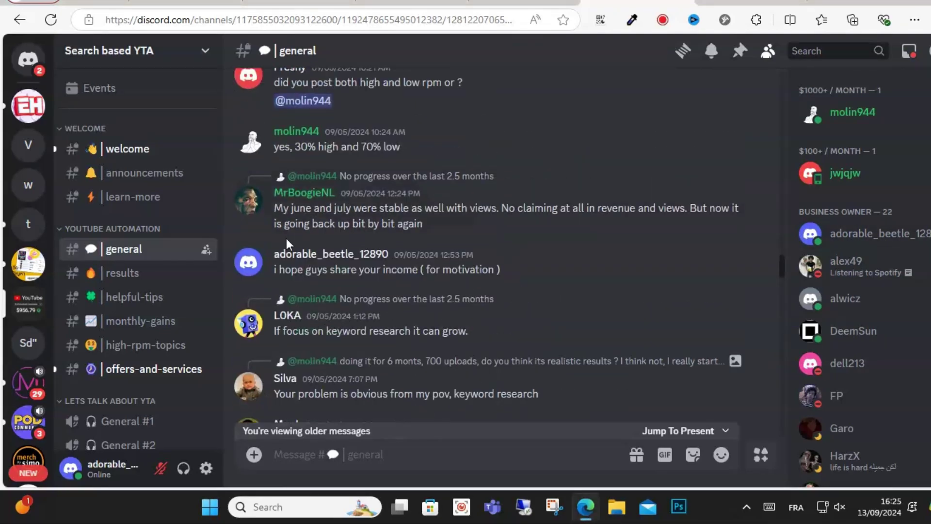
- Switch to the Philip's POD Community server and view the #main-chat channel messages
{"action": "left_click_drag", "start_coordinate": [309, 207], "coordinate": [407, 342]}
{"action": "scroll", "coordinate": [408, 291], "scroll_direction": "down", "scroll_amount": 5}
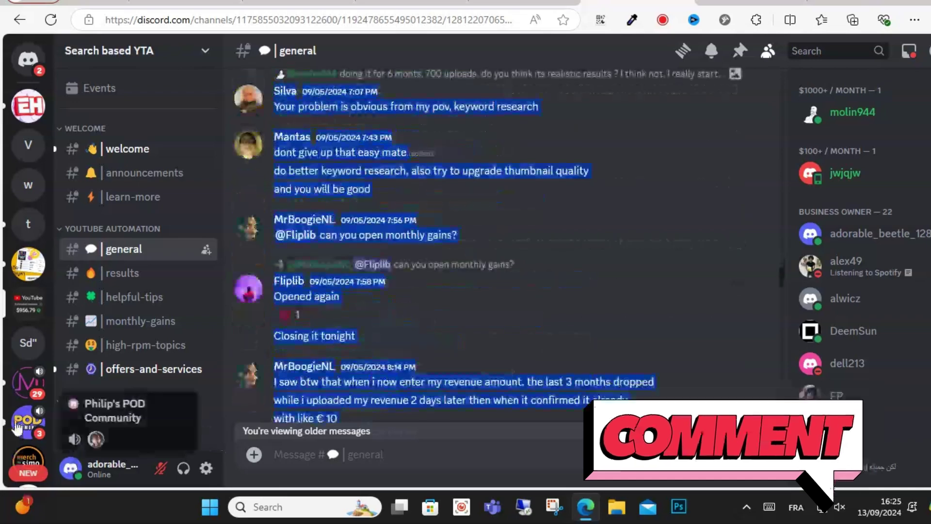
{"action": "left_click", "coordinate": [27, 420]}
{"action": "scroll", "coordinate": [611, 269], "scroll_direction": "up", "scroll_amount": 2}
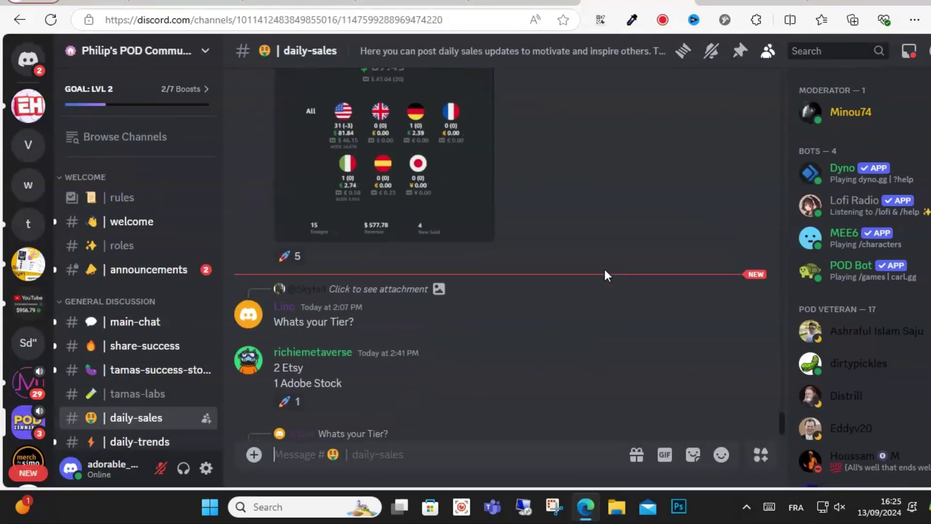
{"action": "scroll", "coordinate": [602, 266], "scroll_direction": "down", "scroll_amount": 3}
{"action": "scroll", "coordinate": [379, 291], "scroll_direction": "up", "scroll_amount": 5}
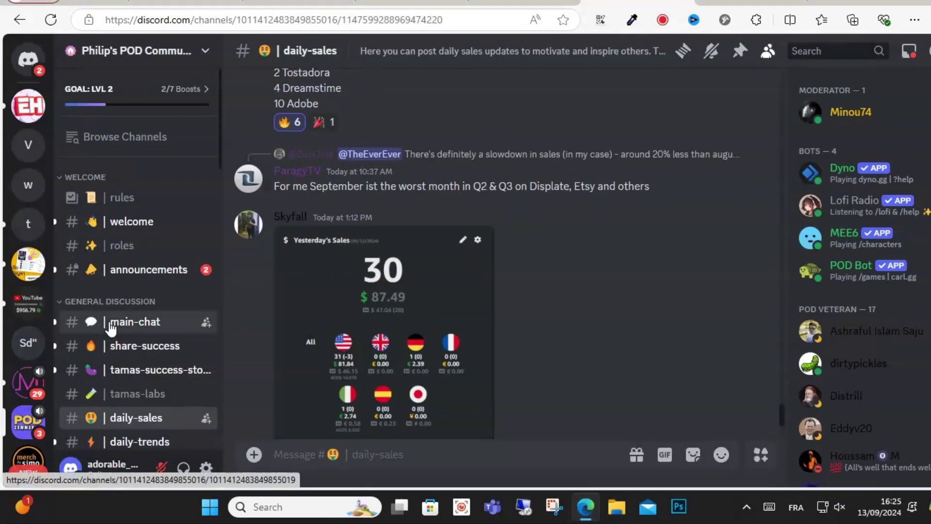
{"action": "left_click", "coordinate": [134, 322]}
{"action": "scroll", "coordinate": [482, 264], "scroll_direction": "down", "scroll_amount": 3}
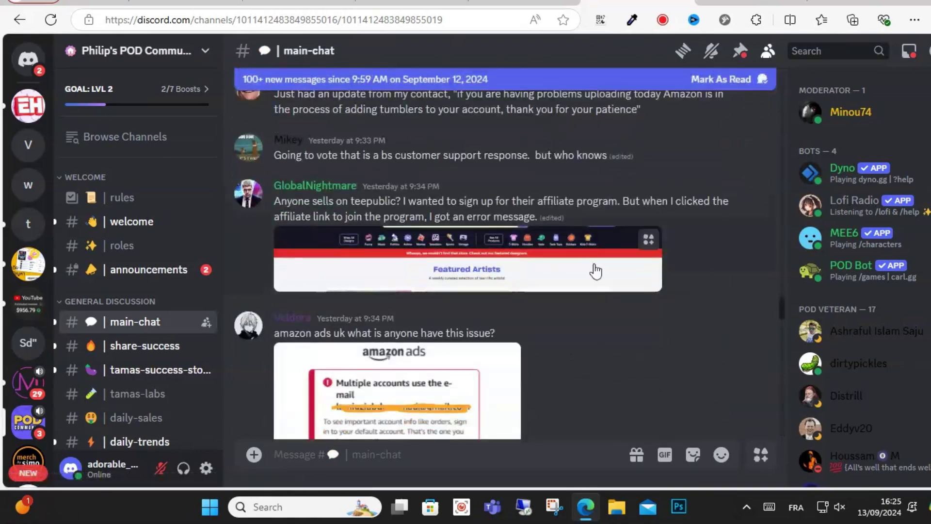
{"action": "scroll", "coordinate": [593, 261], "scroll_direction": "down", "scroll_amount": 3}
{"action": "scroll", "coordinate": [594, 261], "scroll_direction": "down", "scroll_amount": 4}
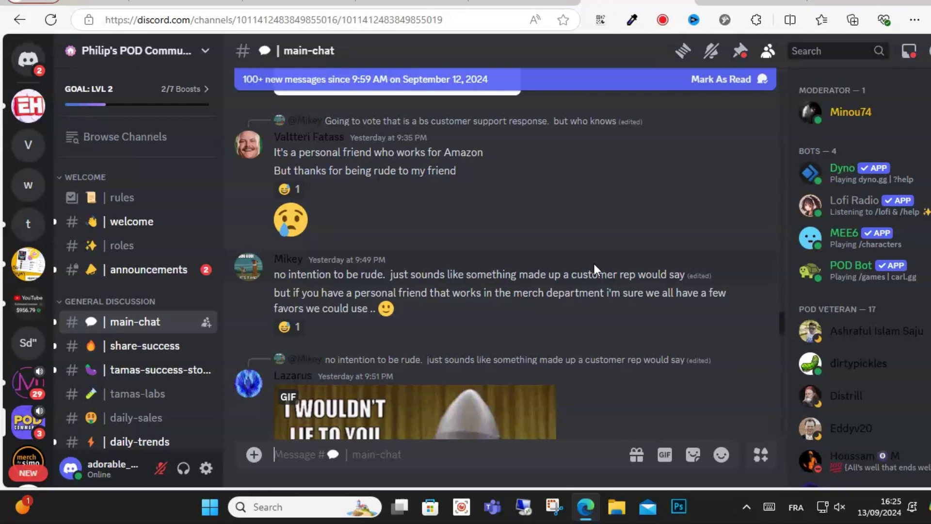
{"action": "scroll", "coordinate": [594, 264], "scroll_direction": "down", "scroll_amount": 3}
{"action": "scroll", "coordinate": [593, 261], "scroll_direction": "down", "scroll_amount": 5}
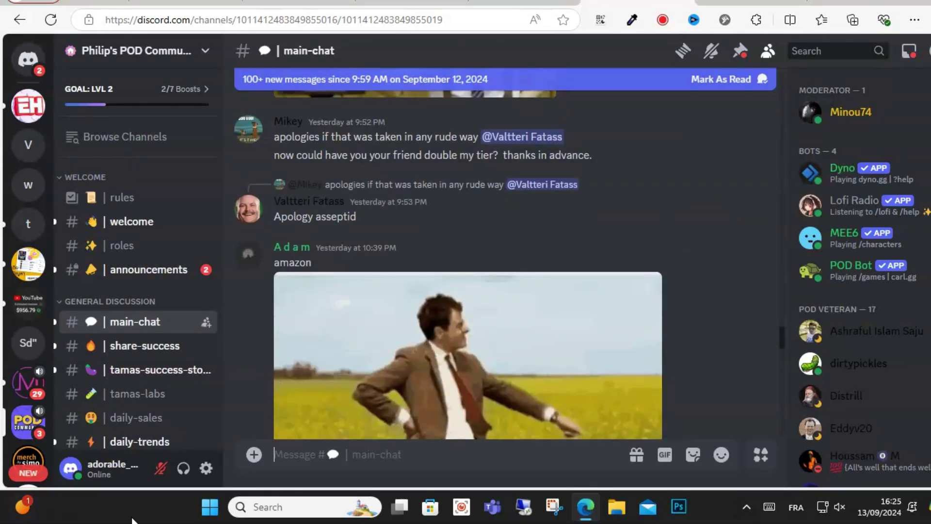
- Search the server for messages sent from your own account and review the results
{"action": "left_click", "coordinate": [807, 50]}
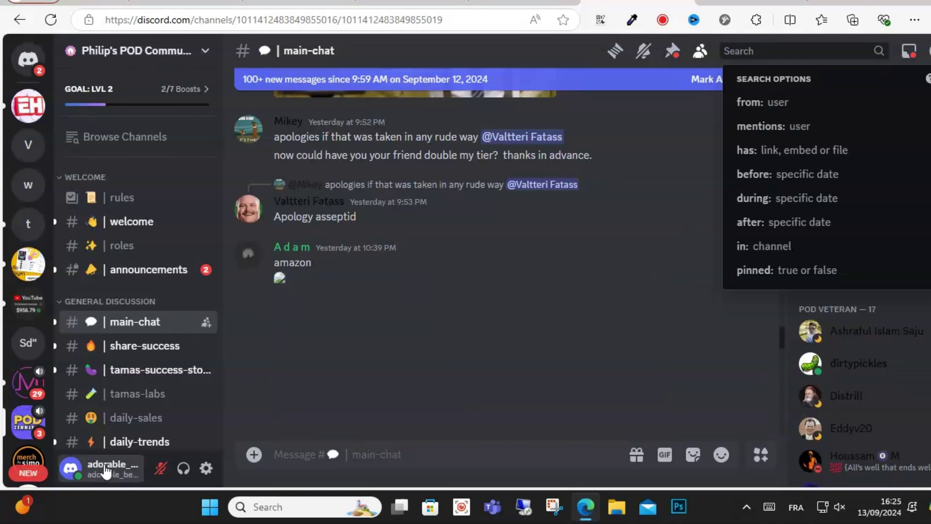
{"action": "type", "text": "ad"}
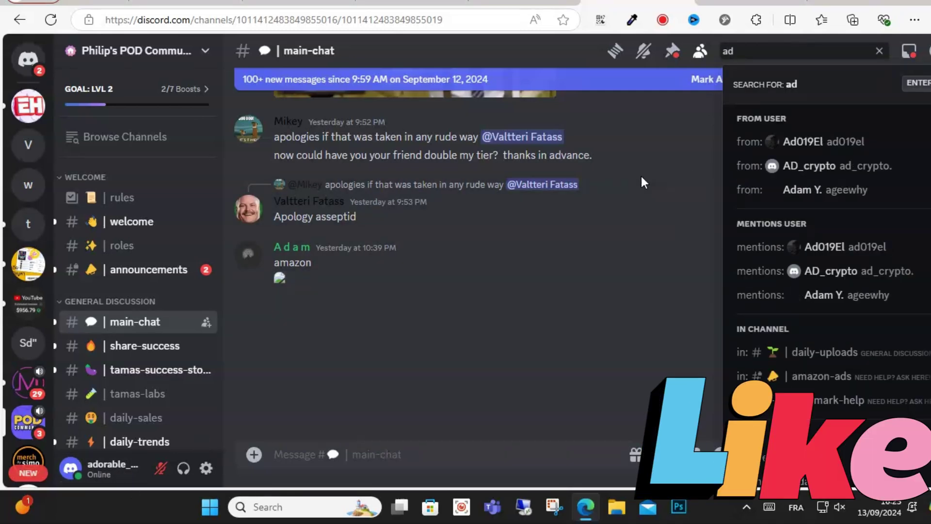
{"action": "type", "text": "orable"}
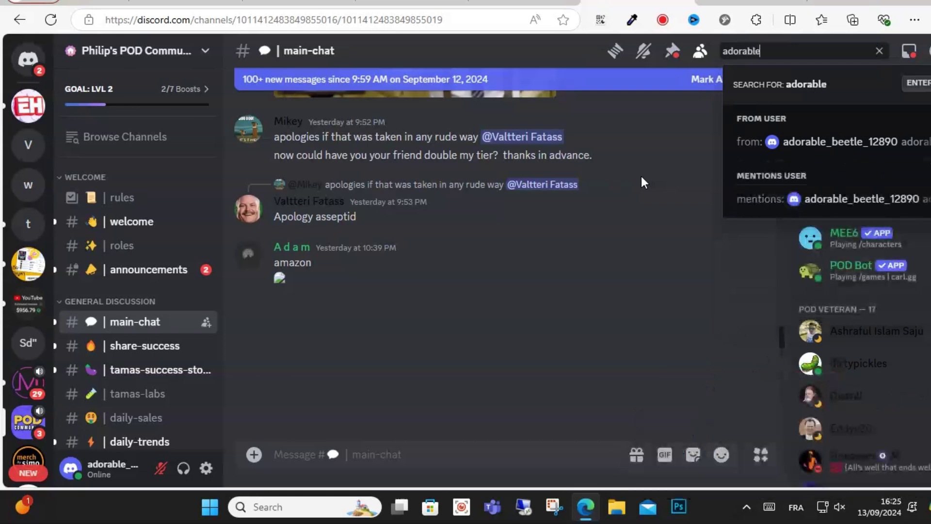
{"action": "left_click", "coordinate": [812, 147]}
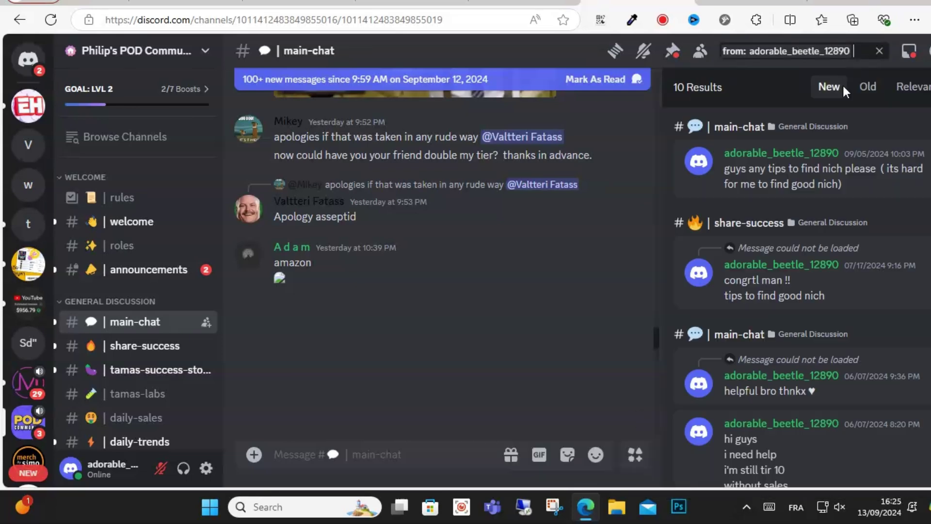
{"action": "scroll", "coordinate": [743, 203], "scroll_direction": "down", "scroll_amount": 3}
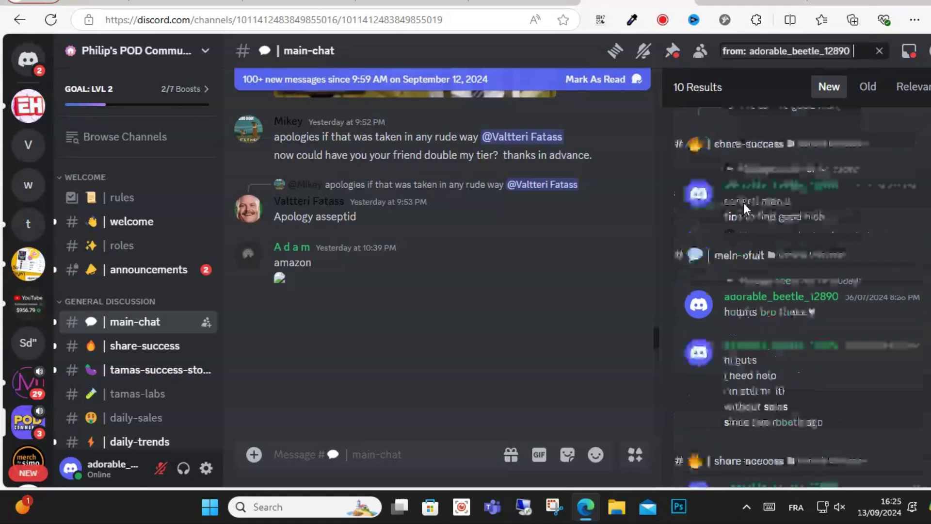
{"action": "scroll", "coordinate": [744, 203], "scroll_direction": "up", "scroll_amount": 3}
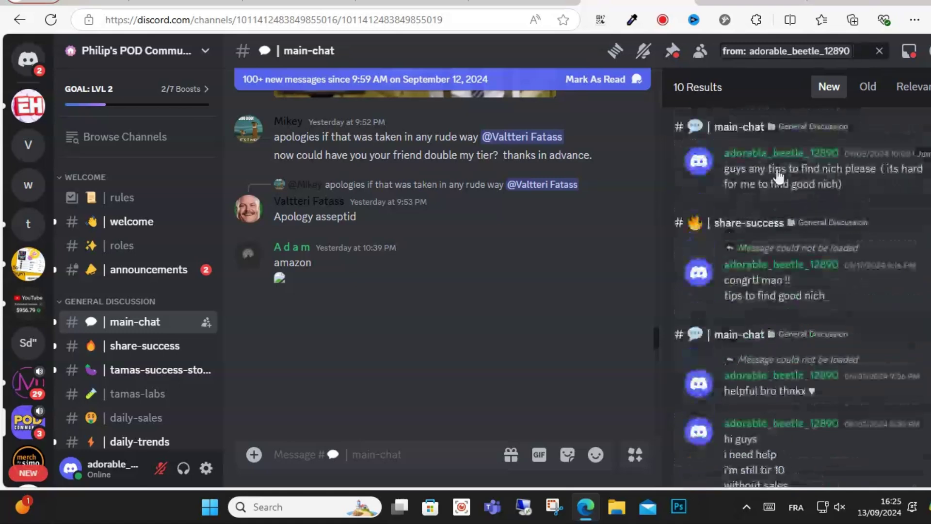
- In the Search based YTA server, search 'from:' your own account (87 messages), then clear it
{"action": "left_click", "coordinate": [28, 303]}
{"action": "left_click", "coordinate": [826, 52]}
{"action": "type", "text": "ad"}
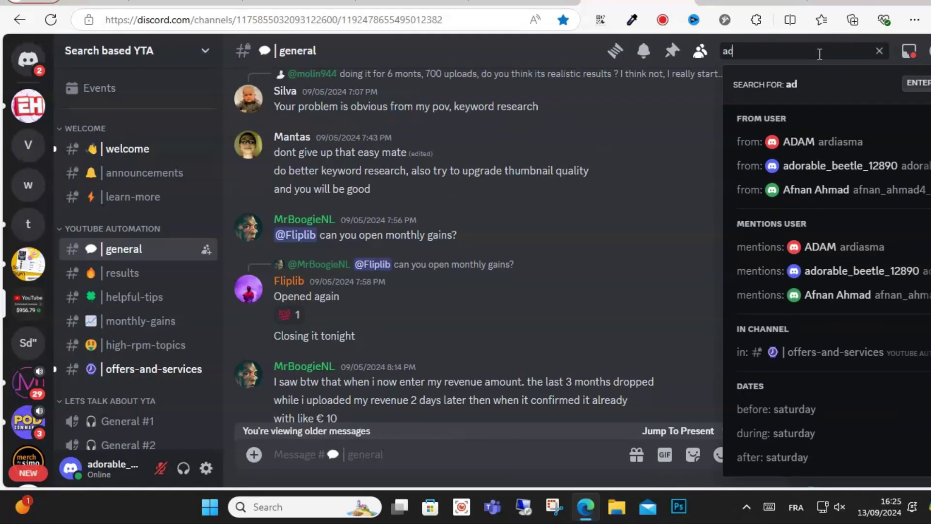
{"action": "left_click", "coordinate": [837, 165]}
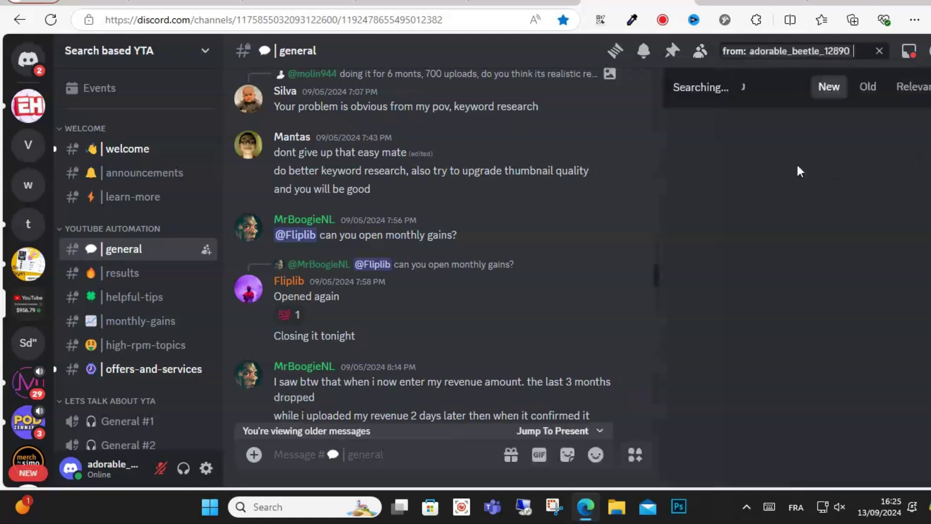
{"action": "left_click", "coordinate": [880, 51]}
- Search messages from another member (ADAM), then clear the search results
{"action": "left_click", "coordinate": [800, 51]}
{"action": "type", "text": "ad"}
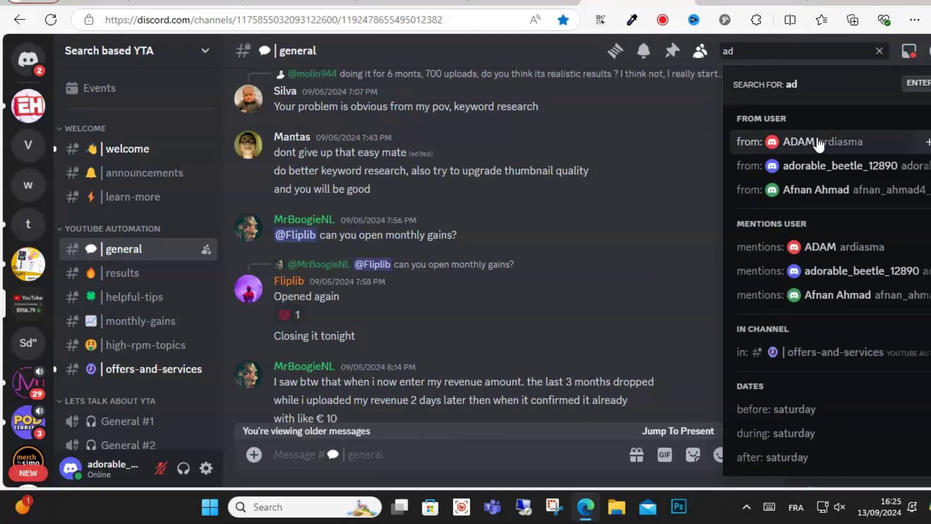
{"action": "left_click", "coordinate": [819, 144]}
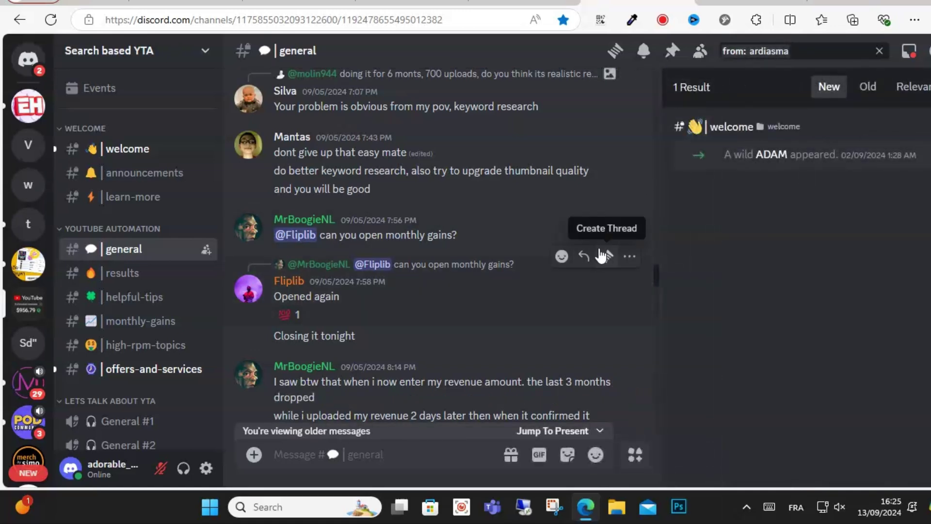
{"action": "left_click", "coordinate": [879, 53]}
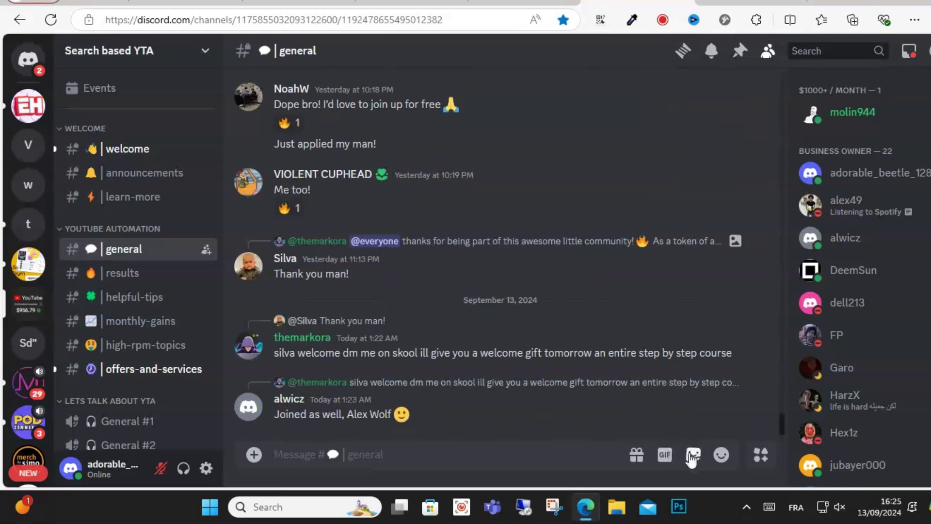
{"action": "scroll", "coordinate": [575, 280], "scroll_direction": "up", "scroll_amount": 2}
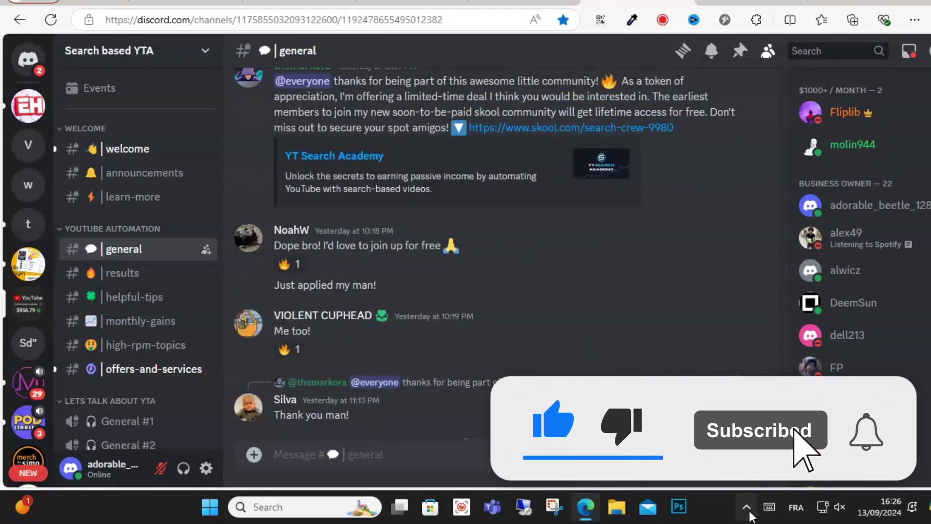
{"action": "scroll", "coordinate": [509, 255], "scroll_direction": "down", "scroll_amount": 2}
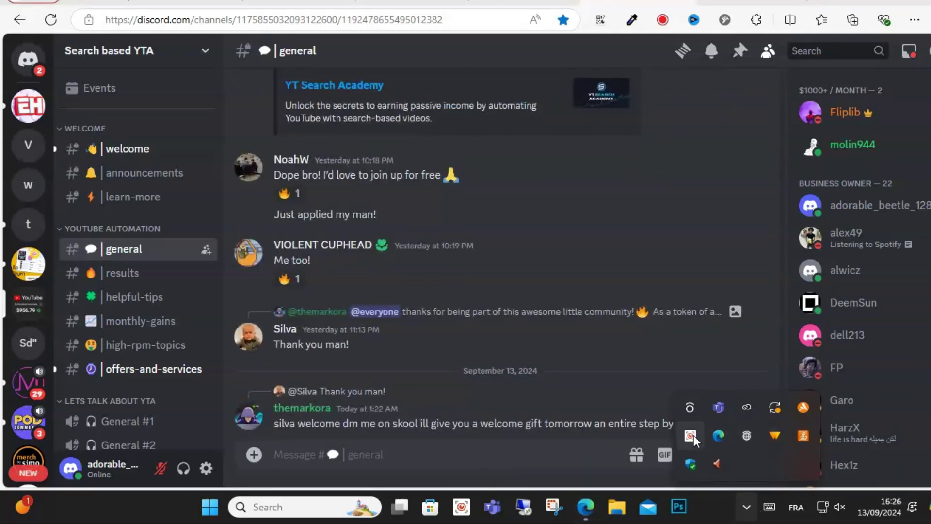
{"action": "right_click", "coordinate": [691, 435]}
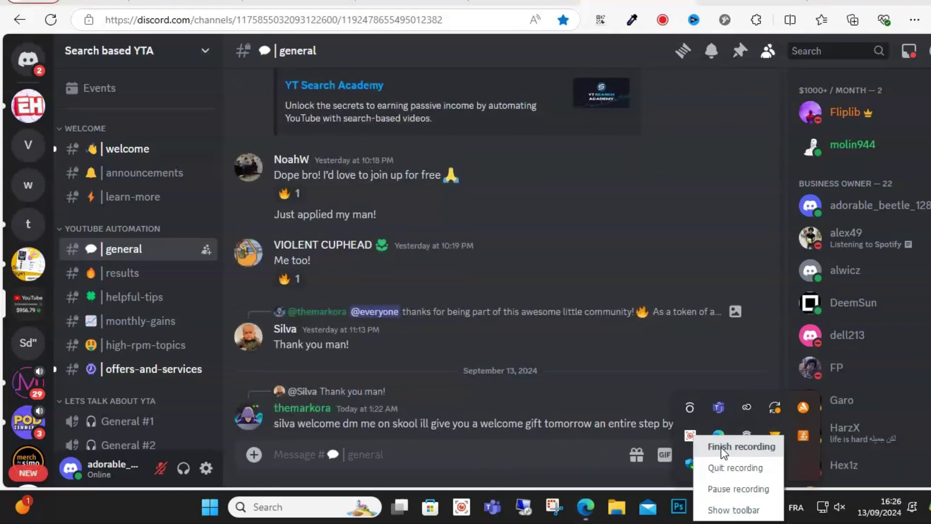